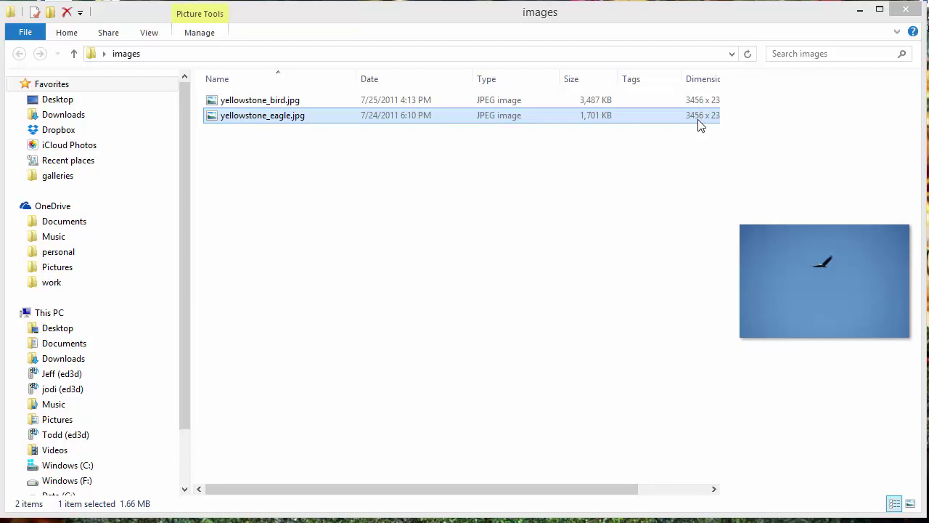
Select yellowstone_eagle.jpg in the images folder to see it in the preview pane.
click(693, 101)
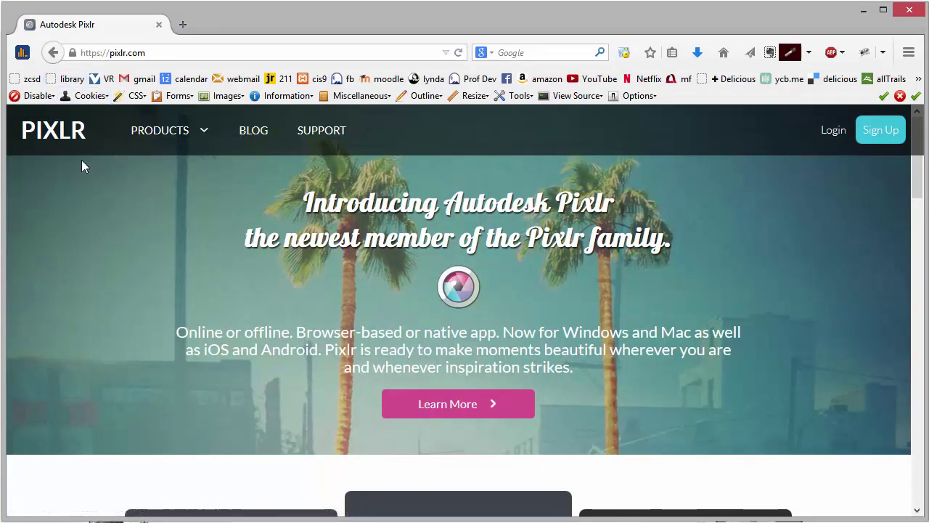
Scroll down to the Pixlr Editor product card and launch its web app.
scroll(224, 326, down, 1)
scroll(223, 321, down, 5)
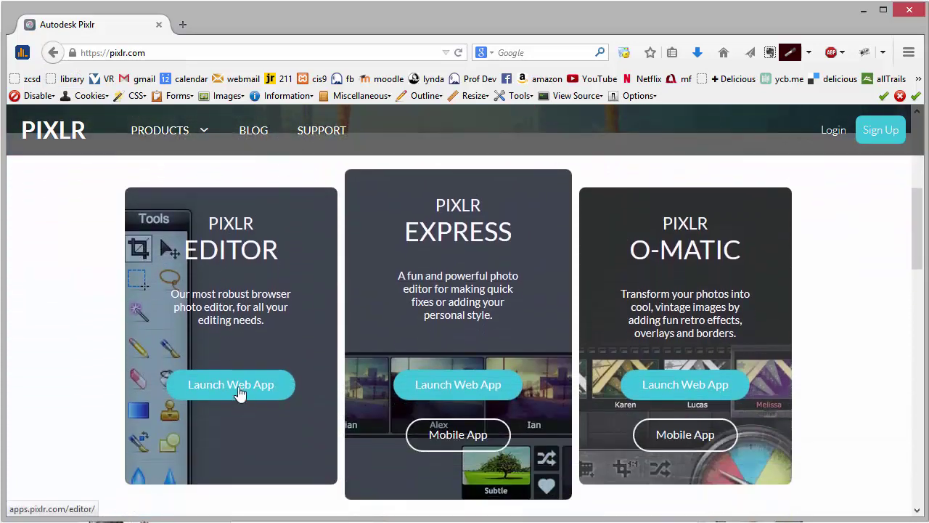
click(241, 392)
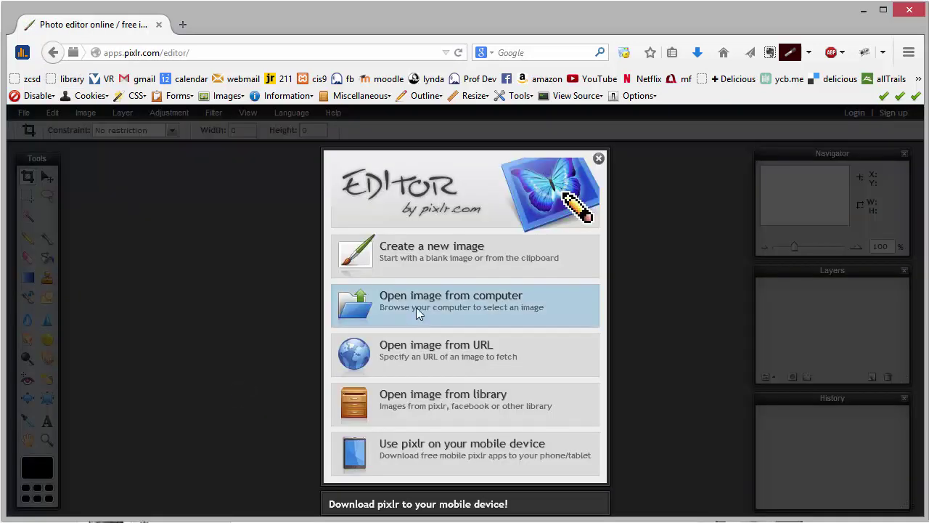
Open yellowstone_eagle.jpg from the computer into Pixlr Editor.
click(415, 307)
double_click(276, 134)
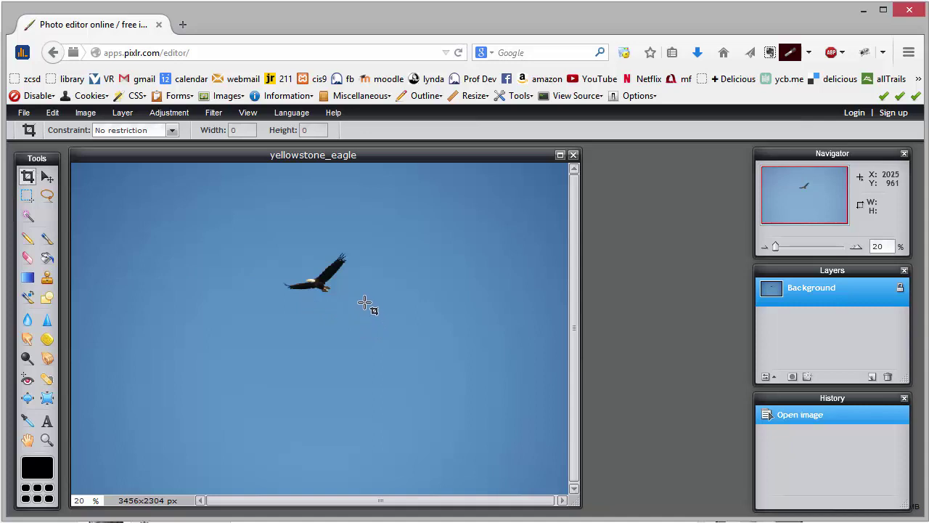
Crop the photo to a 2050×410 px horizontal strip around the eagle.
mouse_move(368, 305)
mouse_down()
mouse_move(280, 256)
mouse_move(195, 239)
mouse_move(34, 240)
mouse_move(32, 248)
mouse_up()
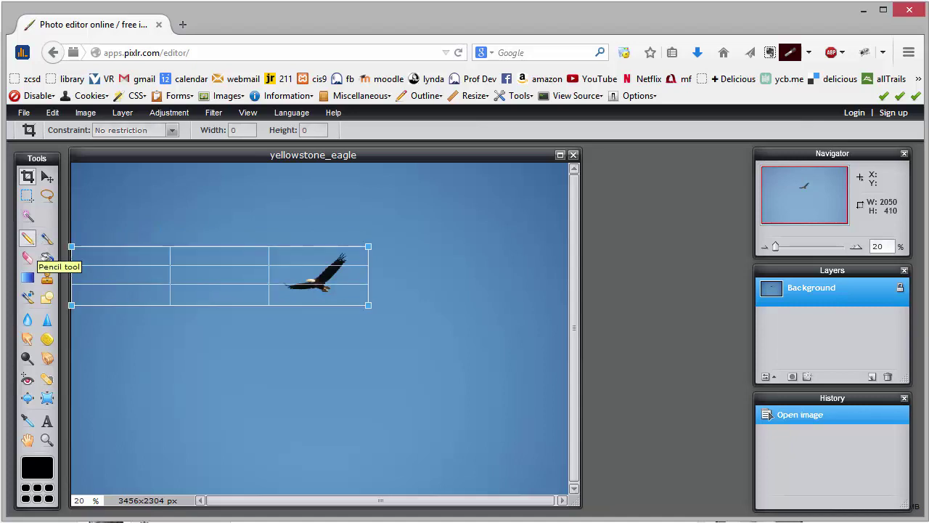
double_click(202, 285)
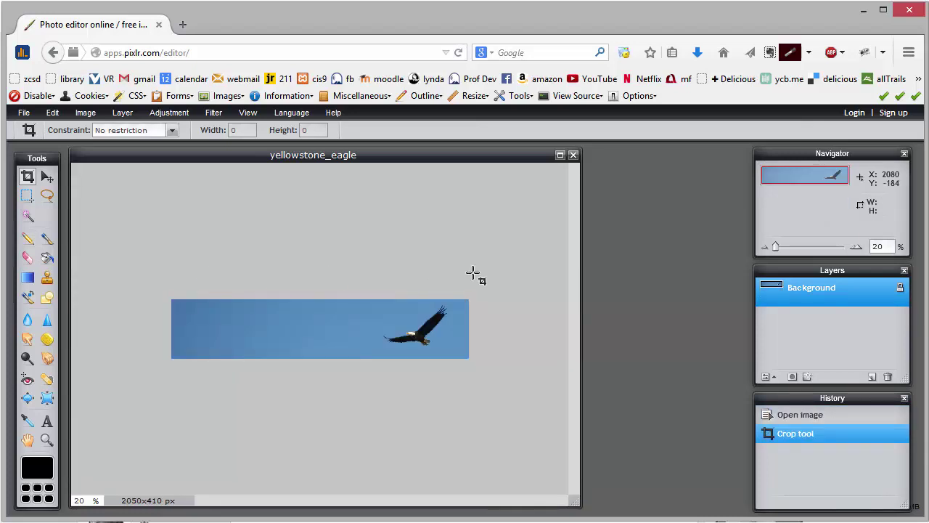
Resize the banner to 960×192 px with Image size, keeping proportions constrained.
click(81, 116)
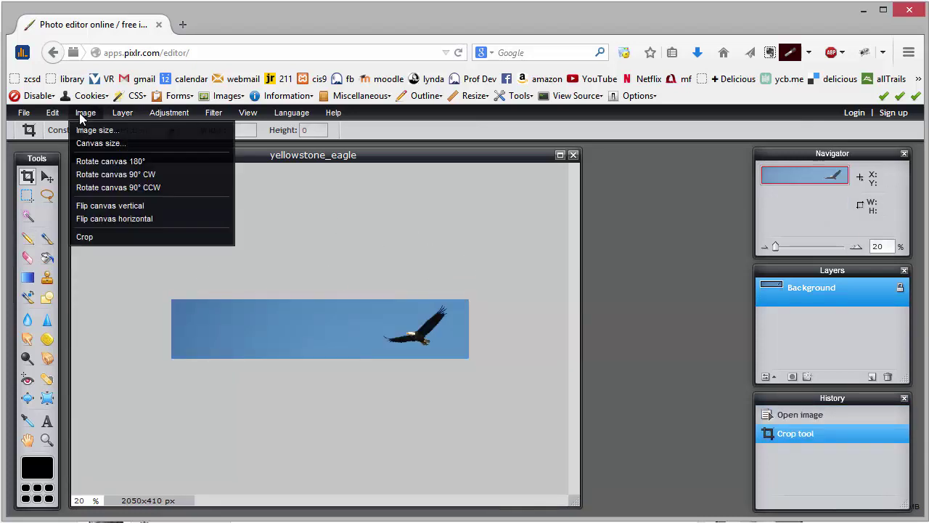
click(86, 130)
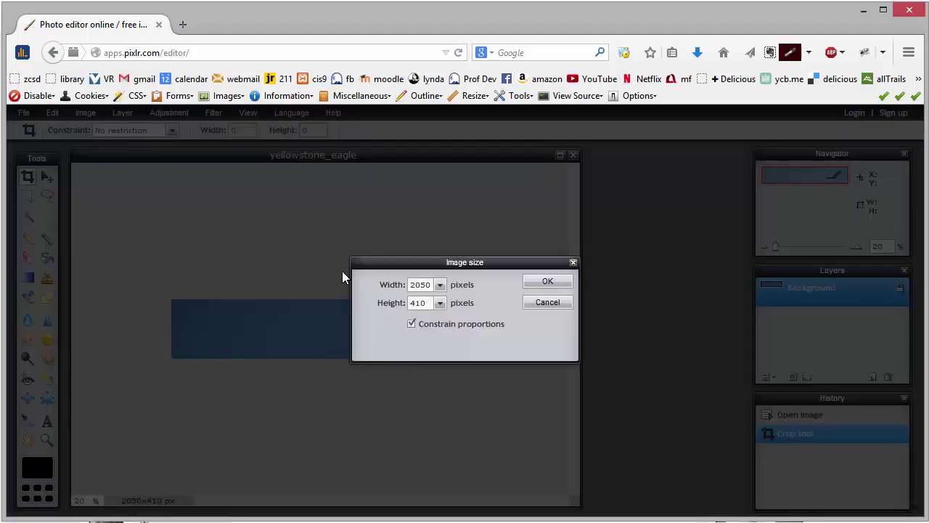
double_click(418, 287)
text(980)
click(545, 283)
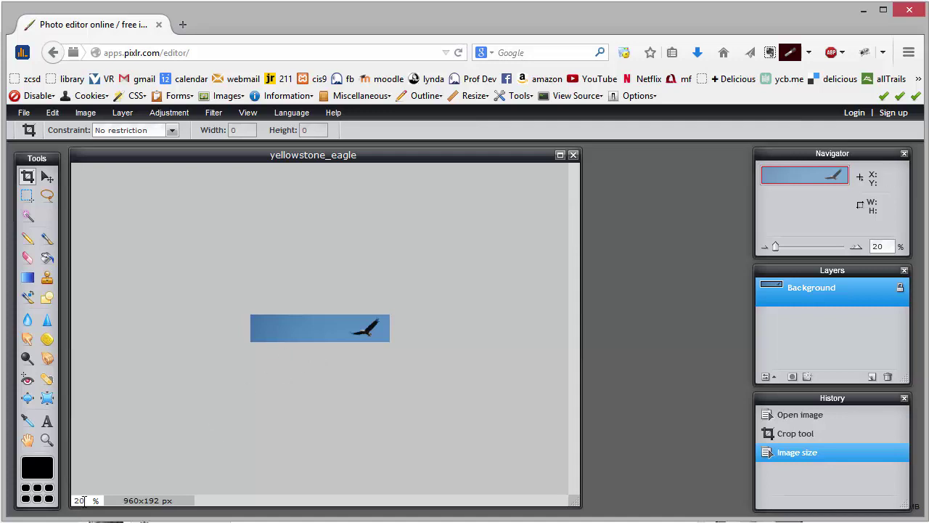
Zoom to 100% and enlarge the image window to show the whole banner.
double_click(80, 500)
text(100)
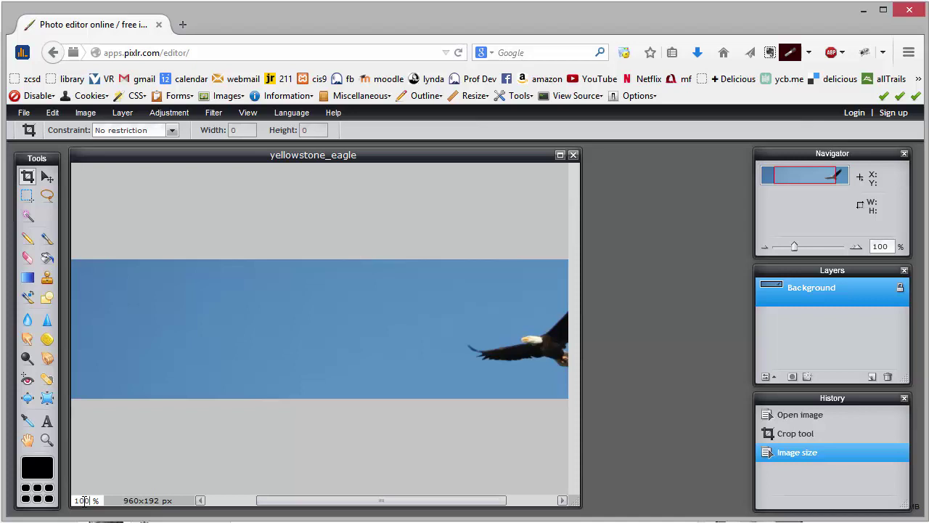
drag(576, 501, 784, 483)
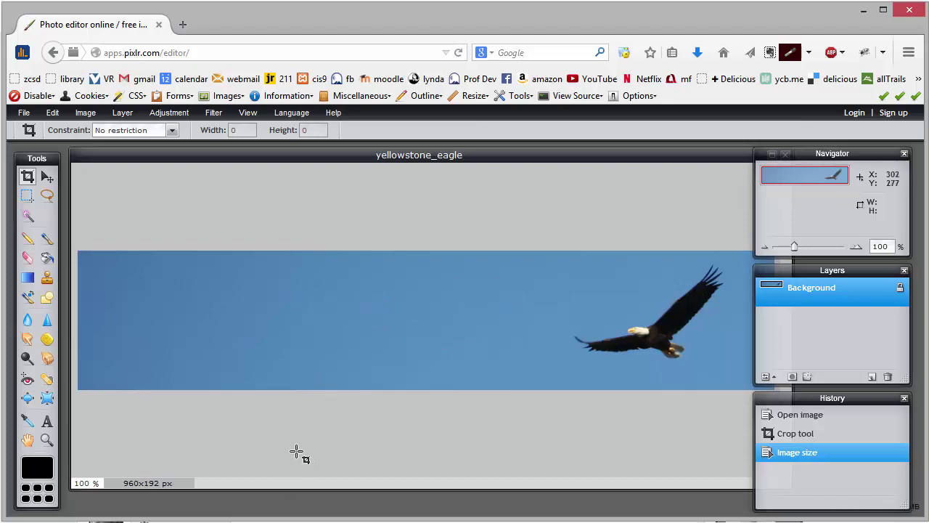
Add text reading 'My Awesome Header Image' on the left of the banner.
click(46, 421)
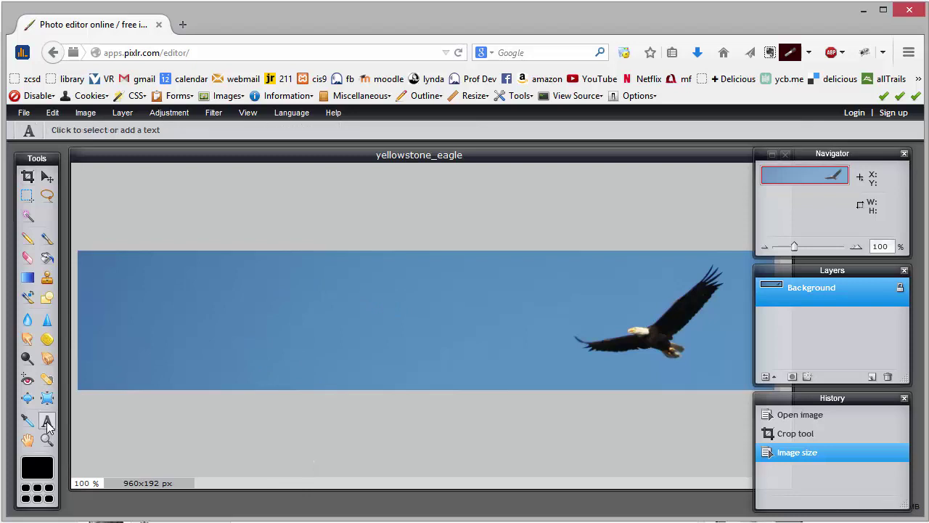
click(114, 302)
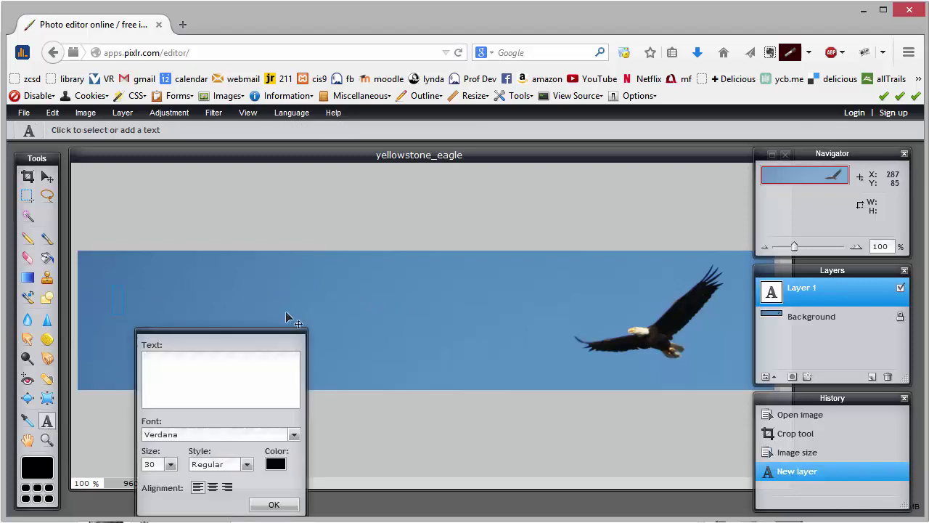
text(My )
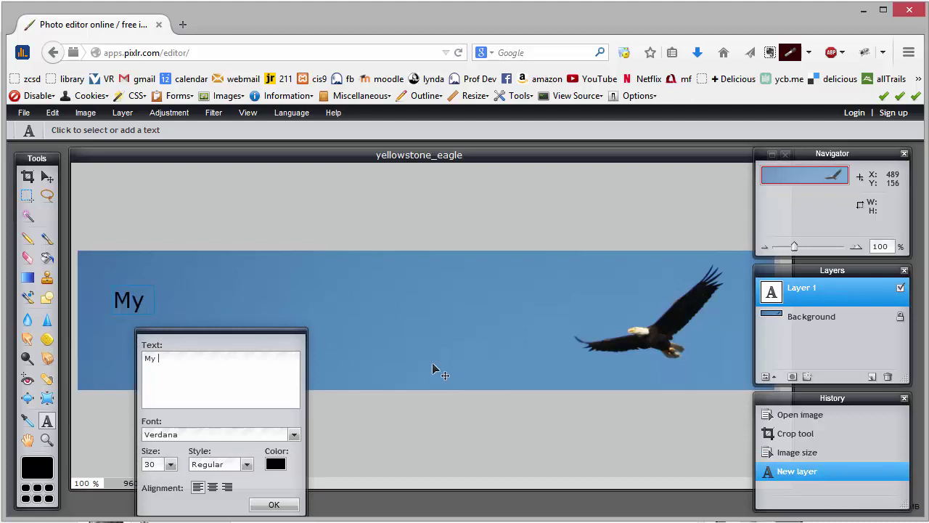
text(Awesome Header)
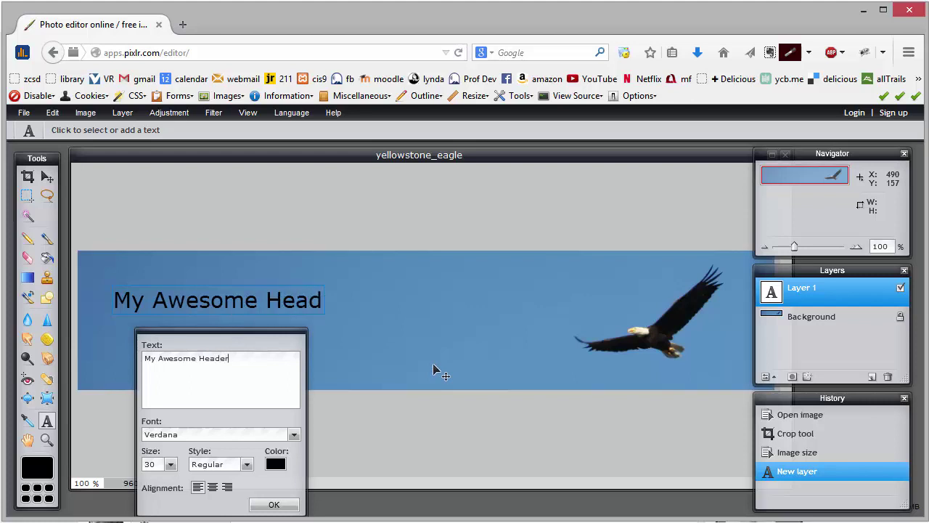
text( Image)
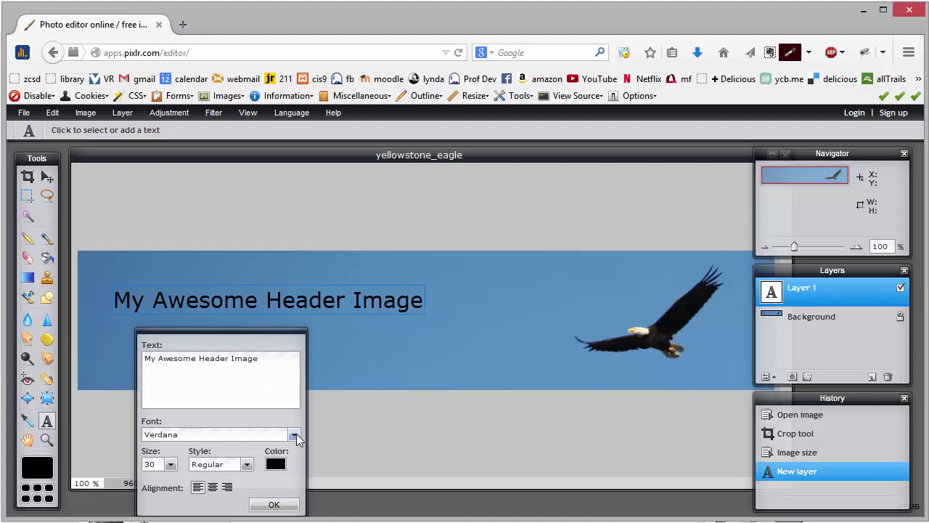
After trying Distant Galaxy, set the header font to Dominican at size 60.
click(294, 434)
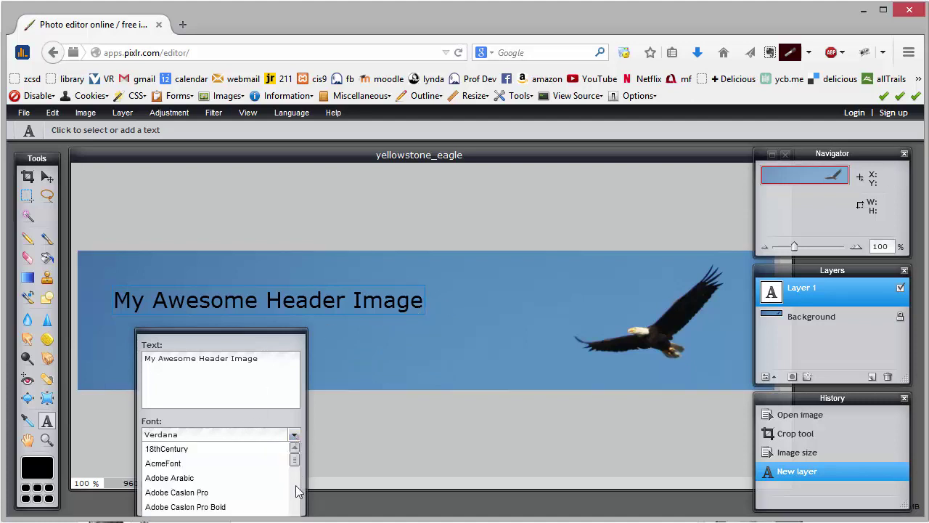
scroll(296, 499, down, 10)
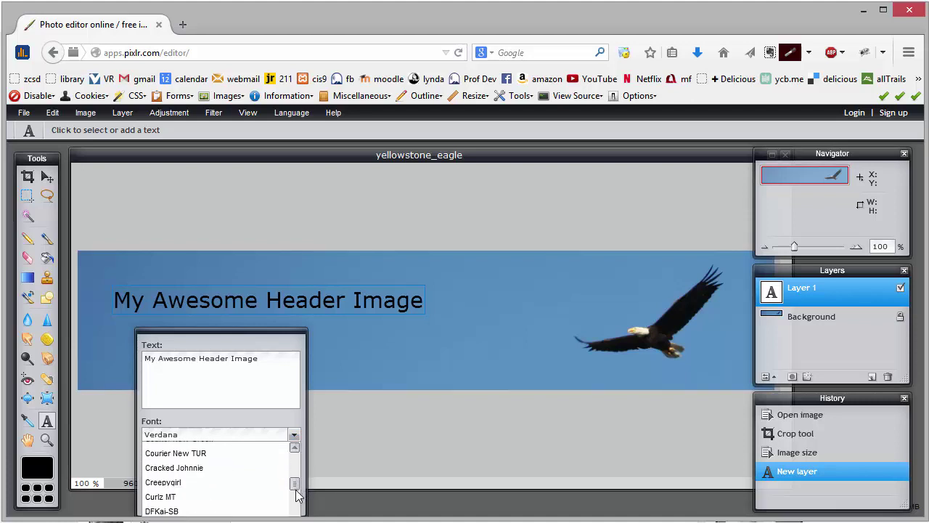
scroll(296, 499, down, 3)
scroll(296, 499, up, 2)
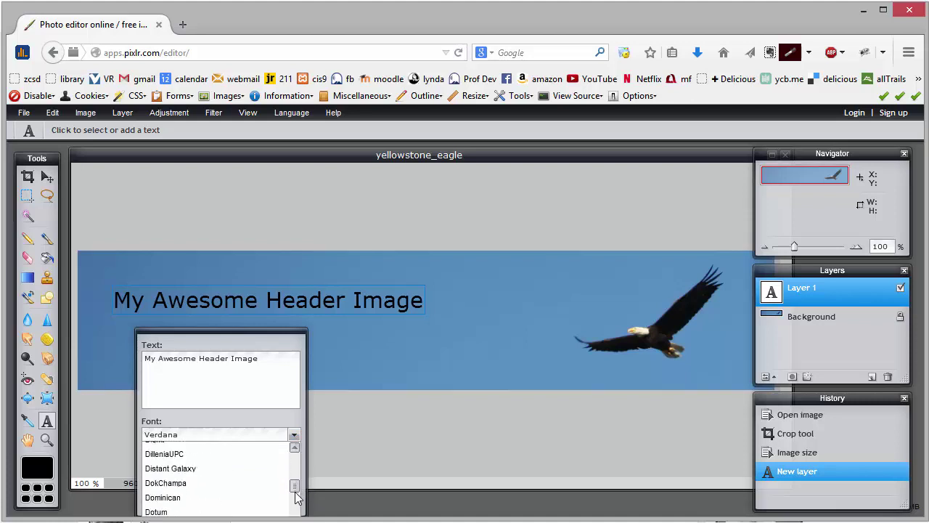
click(180, 468)
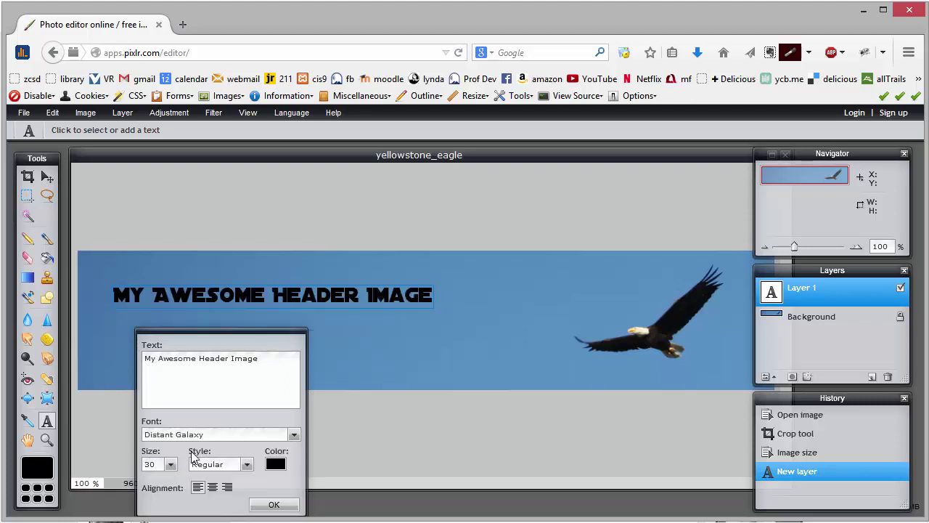
click(294, 436)
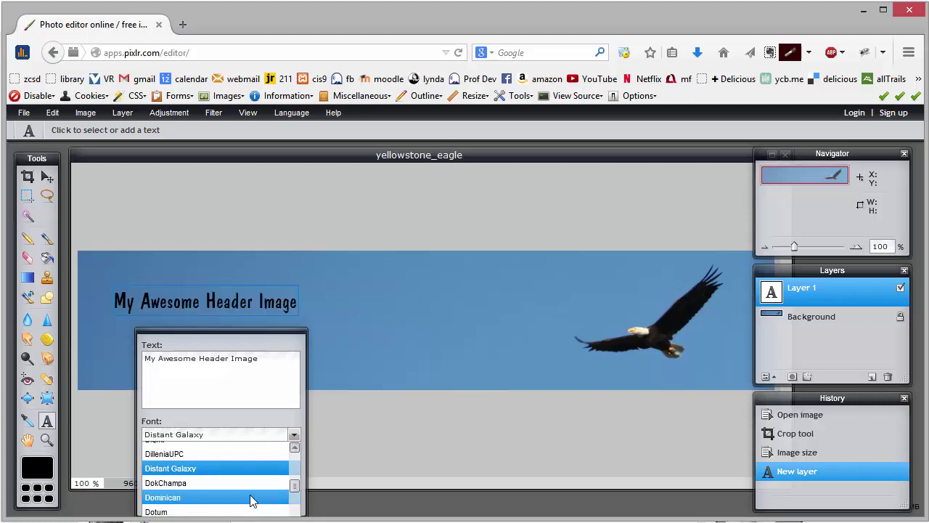
click(250, 499)
click(169, 466)
drag(118, 479, 134, 485)
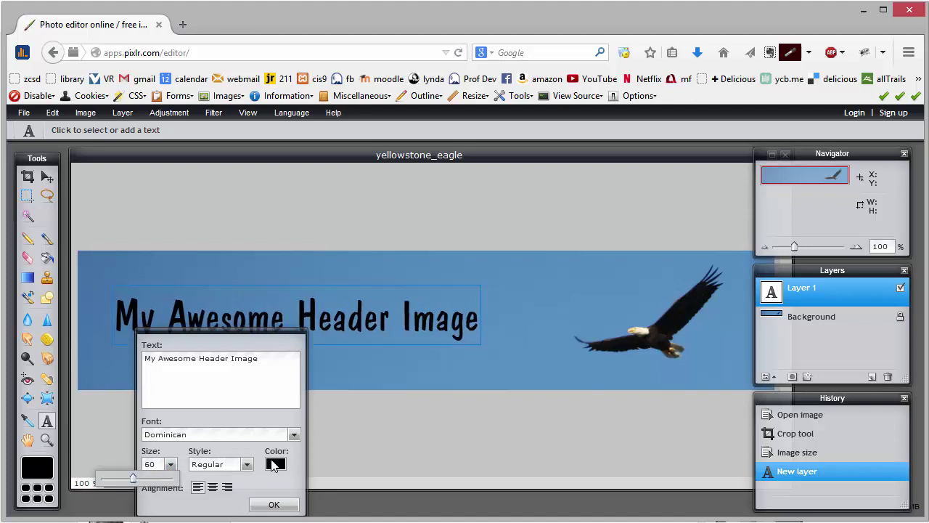
Try blue, yellow, orange, red and crimson hues for the header text colour.
click(274, 464)
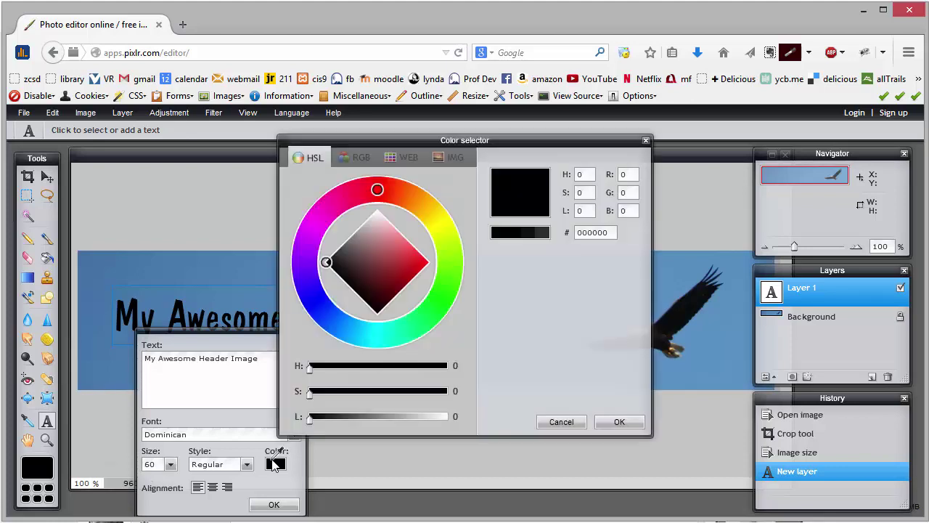
click(315, 301)
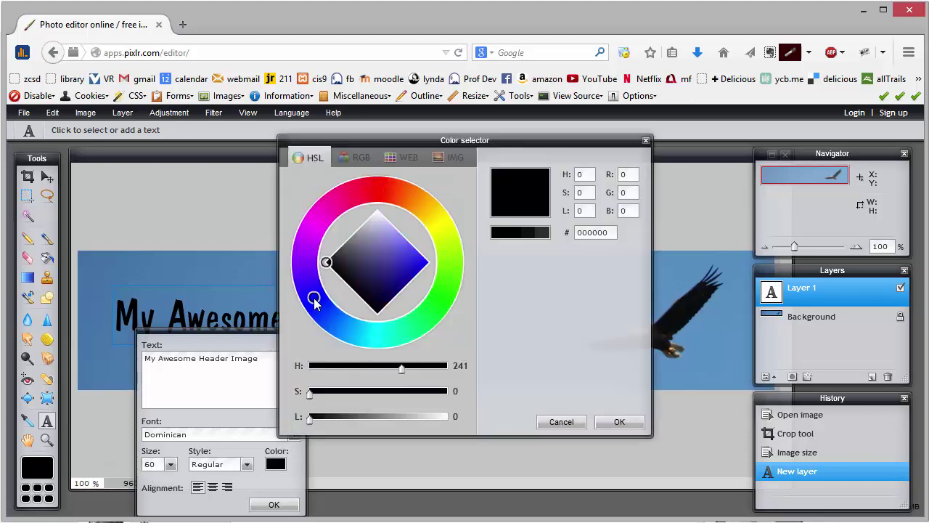
click(376, 274)
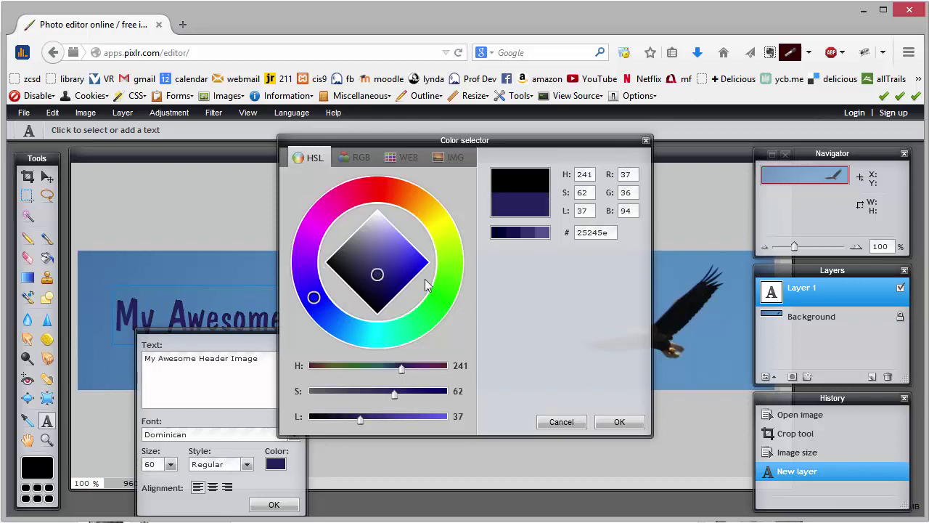
click(446, 246)
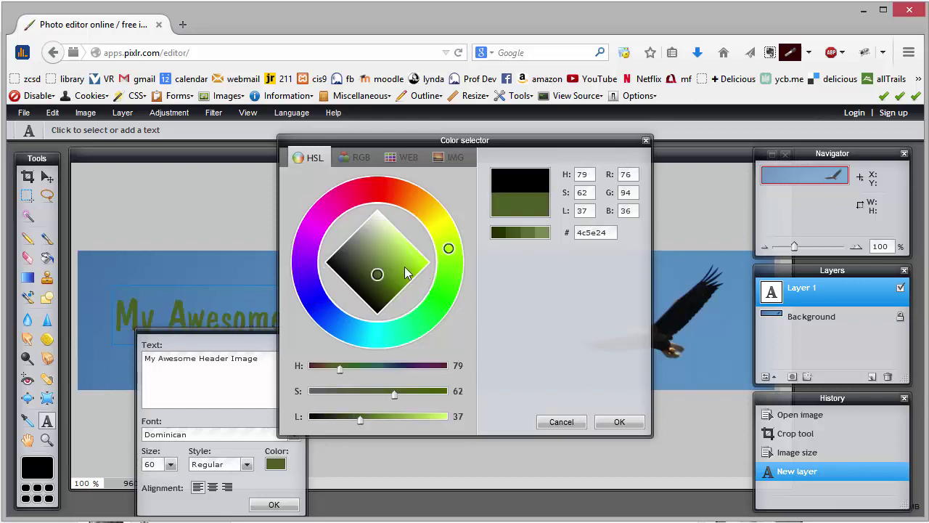
click(439, 225)
click(415, 199)
click(383, 191)
click(360, 191)
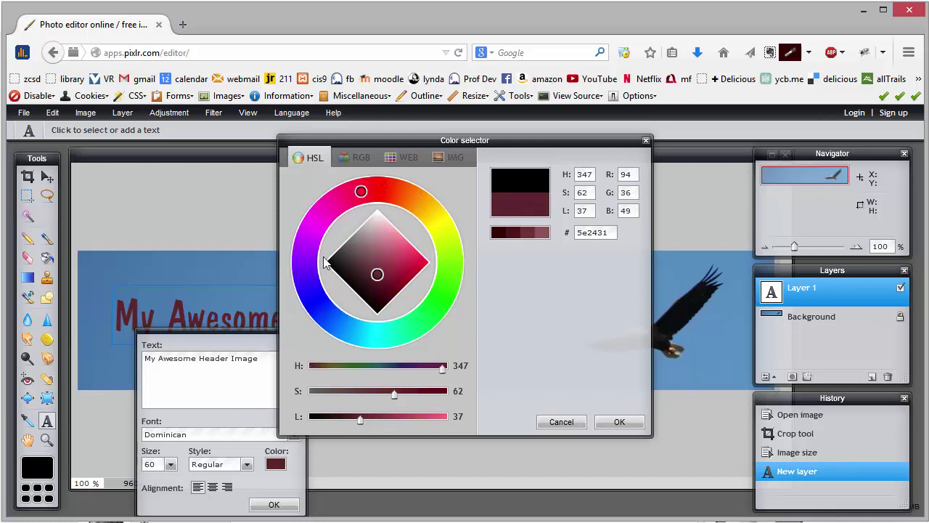
click(442, 233)
click(441, 227)
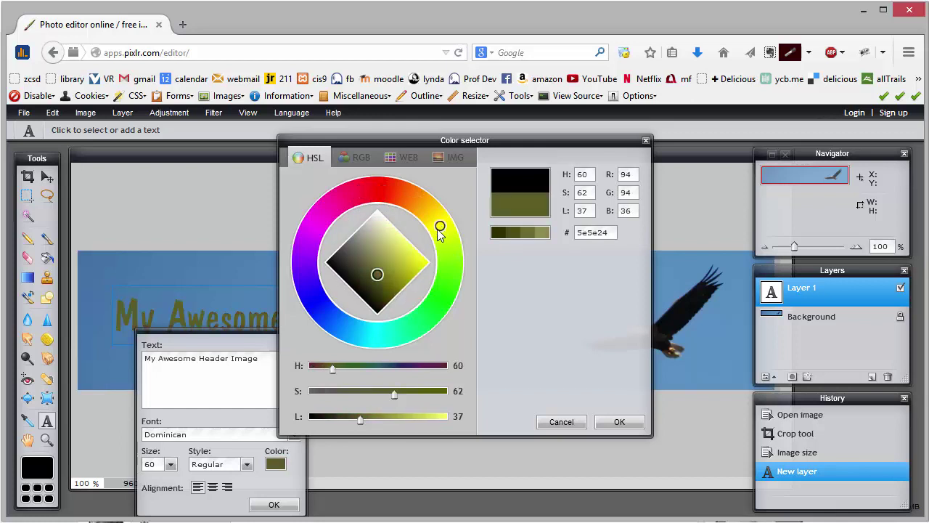
Set the text colour to the pale near-white #ebe1e1.
click(324, 312)
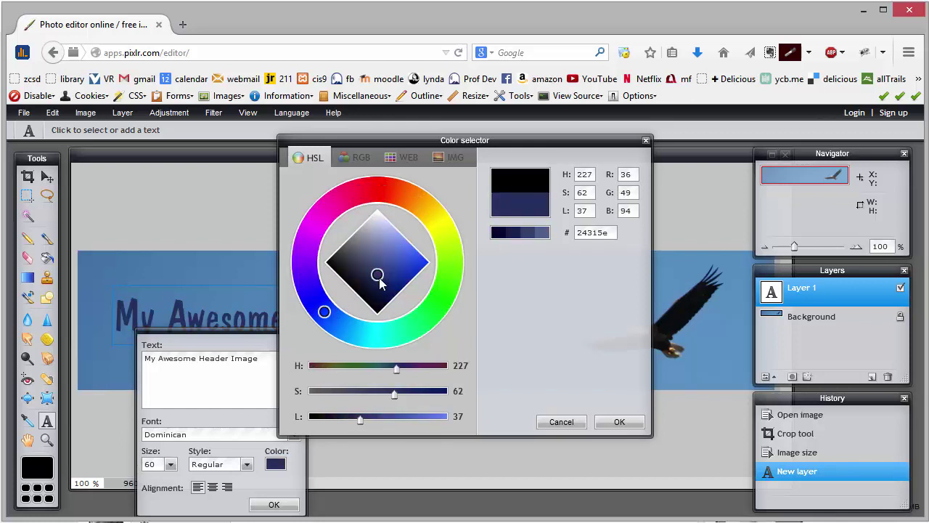
drag(380, 280, 390, 279)
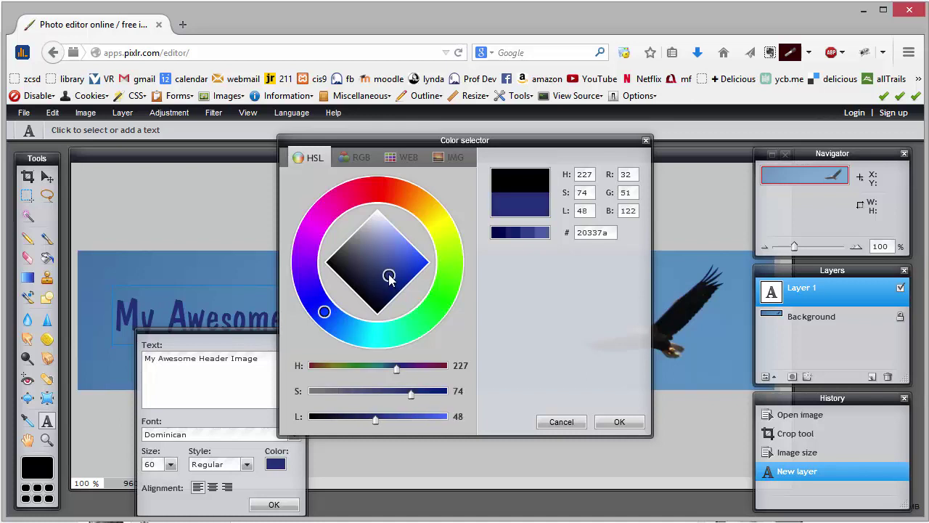
click(378, 221)
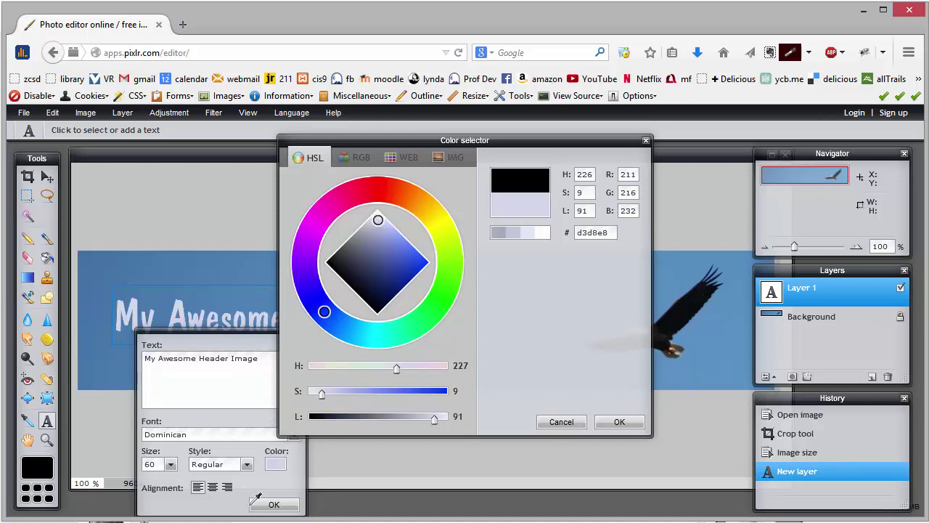
click(287, 507)
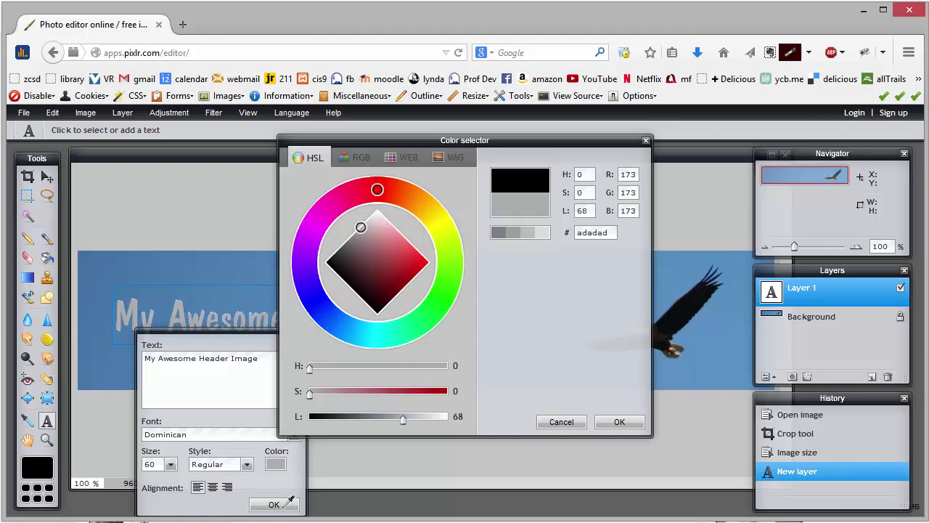
click(376, 218)
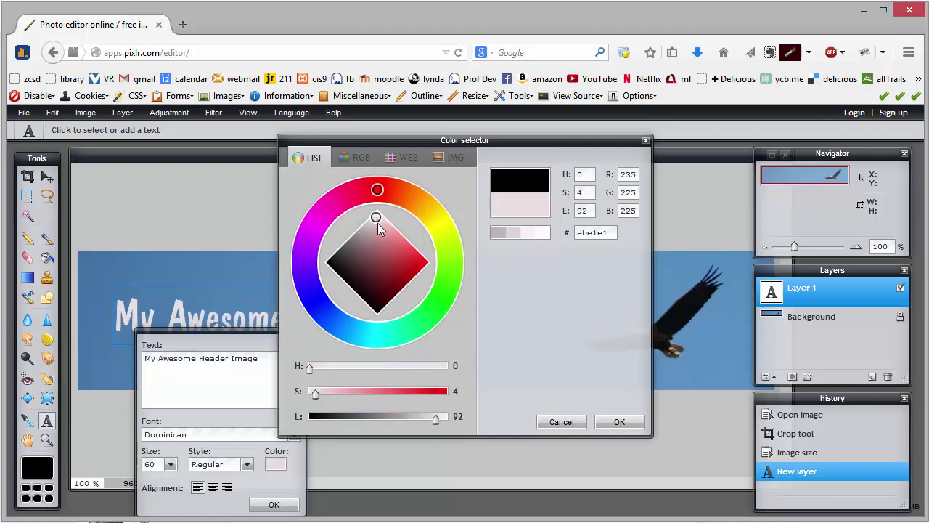
click(628, 426)
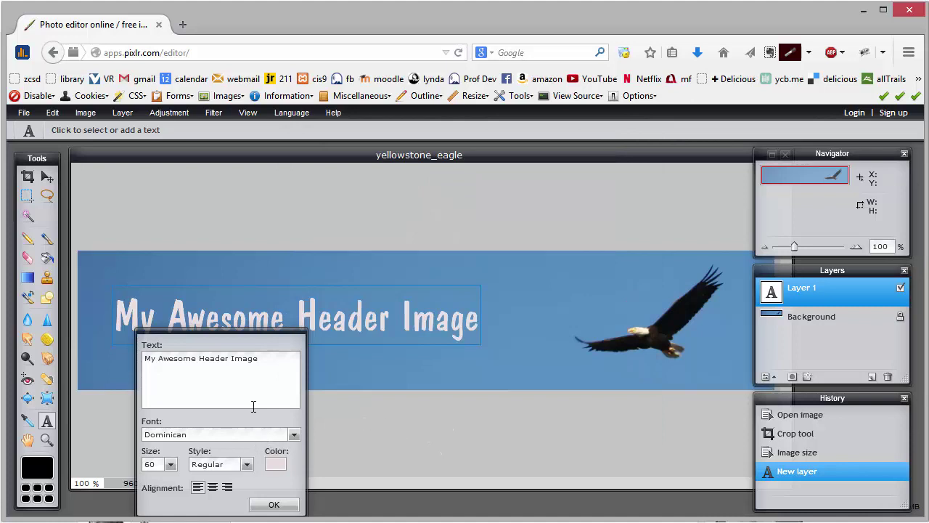
Eyedrop the eagle's beak to colour the text light yellow #f2d085.
click(276, 464)
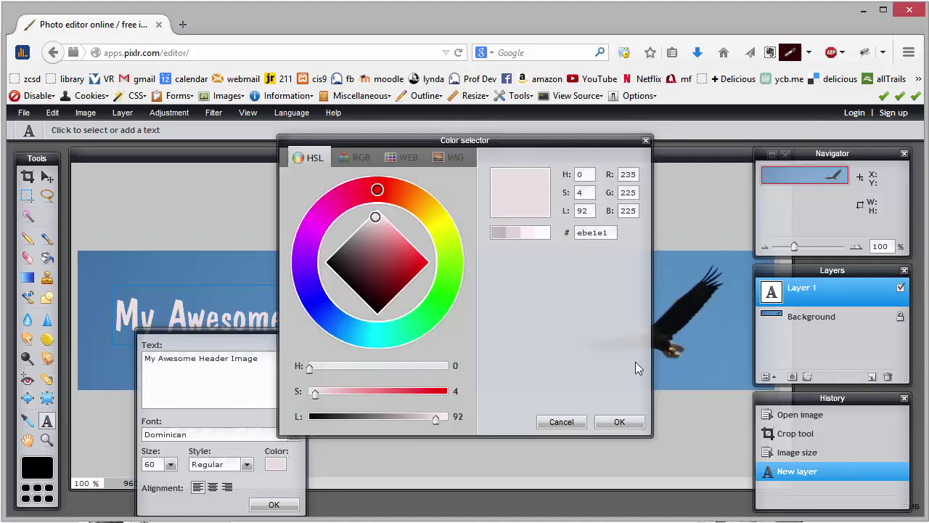
drag(534, 141, 436, 144)
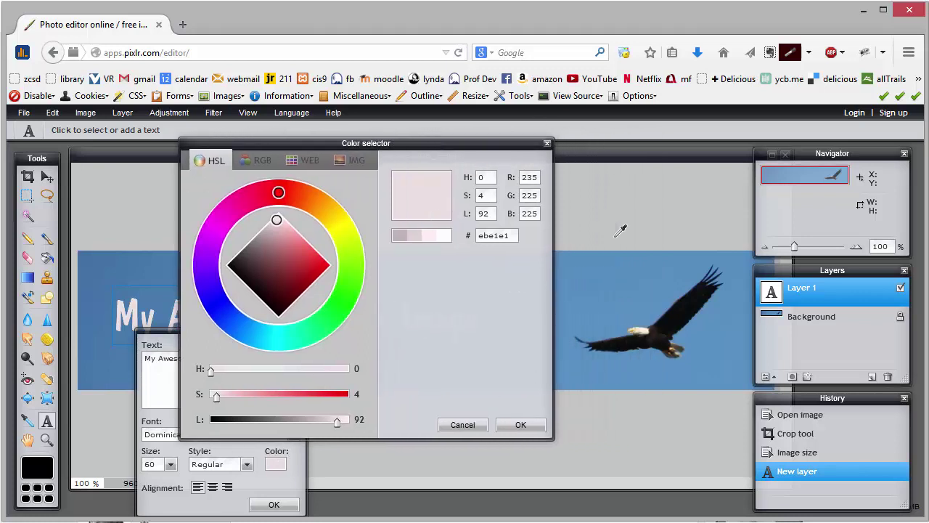
click(645, 326)
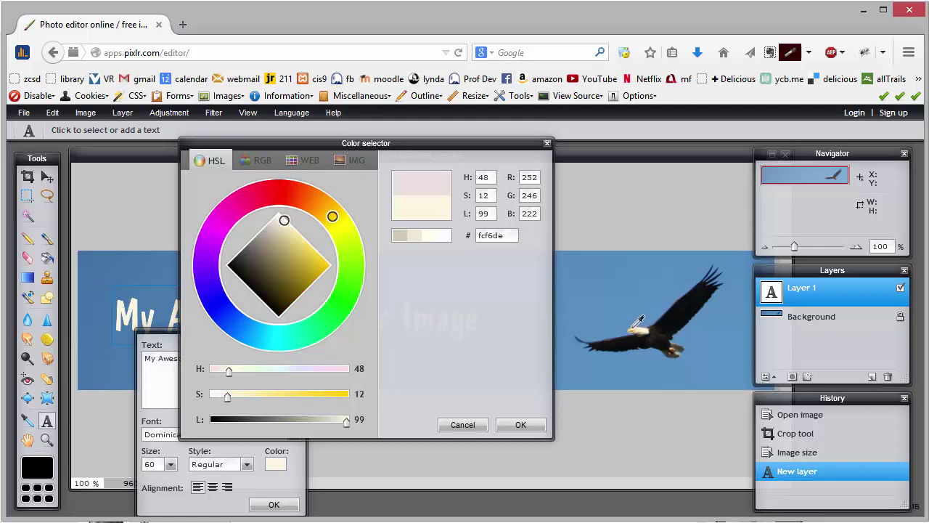
click(639, 324)
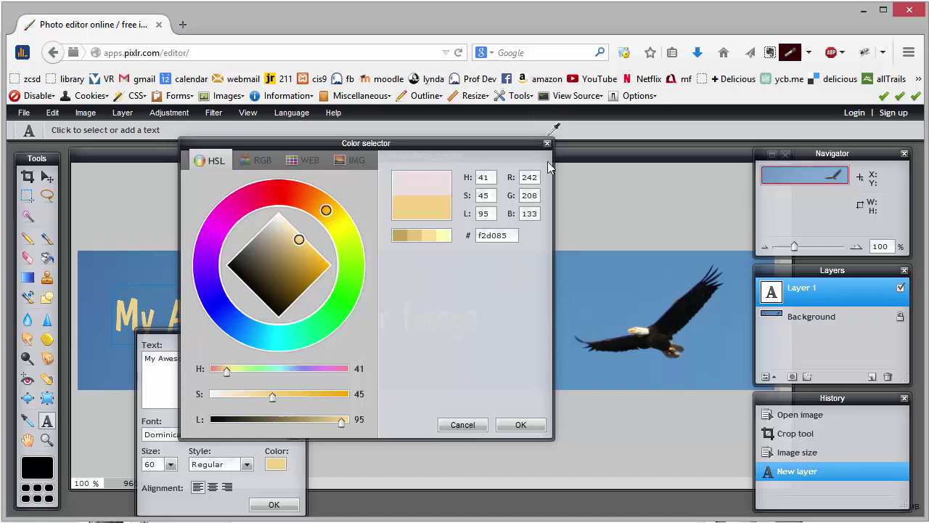
click(521, 425)
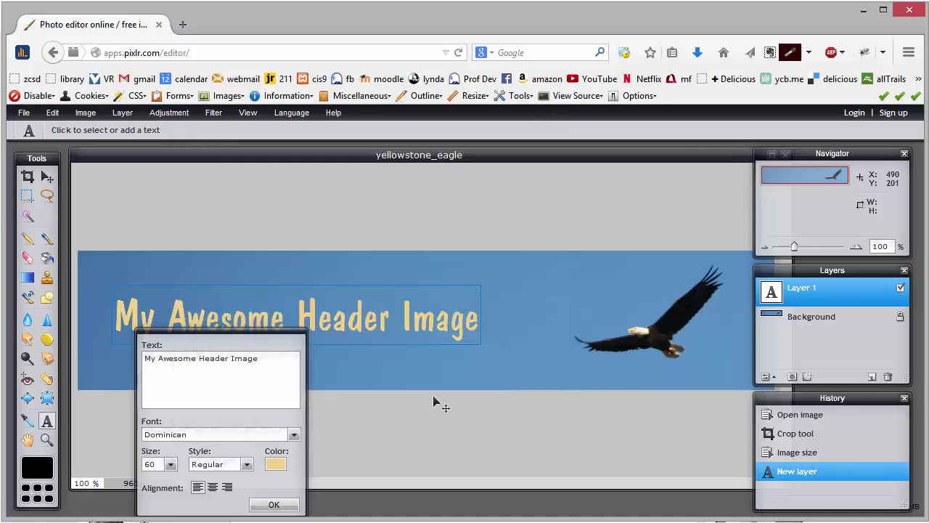
Commit the header text and start saving the banner as a JPEG named yellowstone_eagle.
click(274, 505)
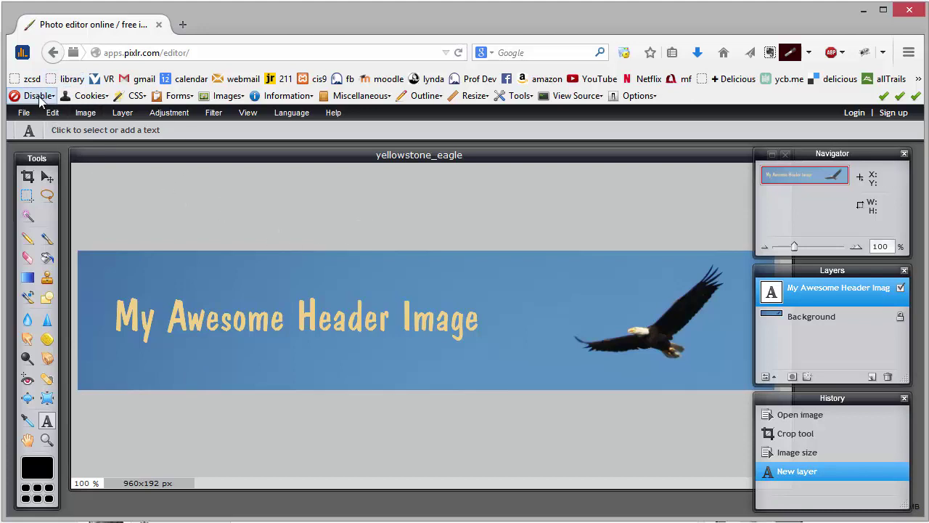
click(24, 113)
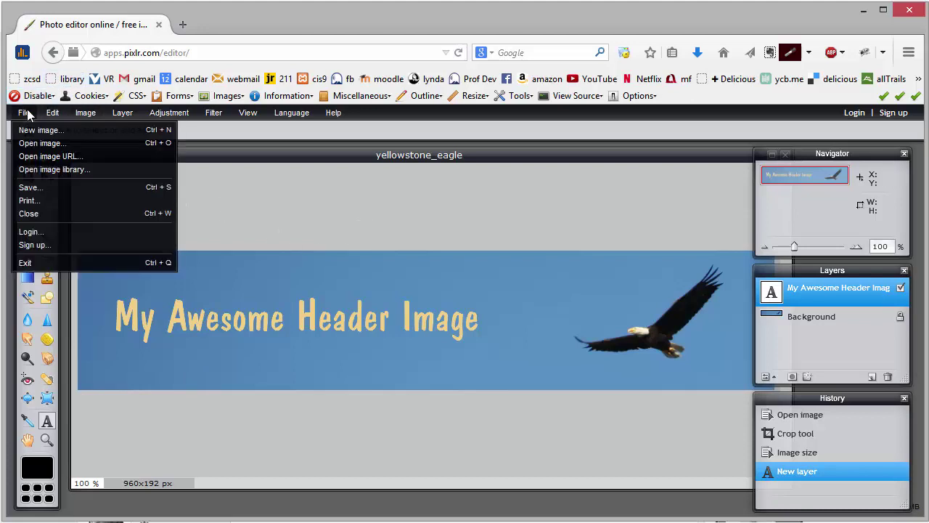
click(43, 187)
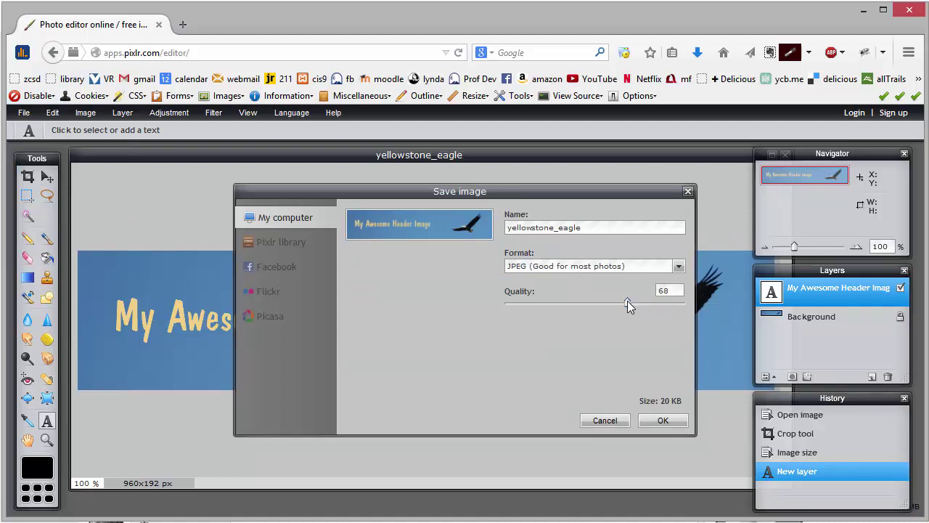
Lower the JPEG quality to 65, moving the save settings aside to view the banner.
drag(627, 300, 620, 301)
drag(611, 194, 316, 254)
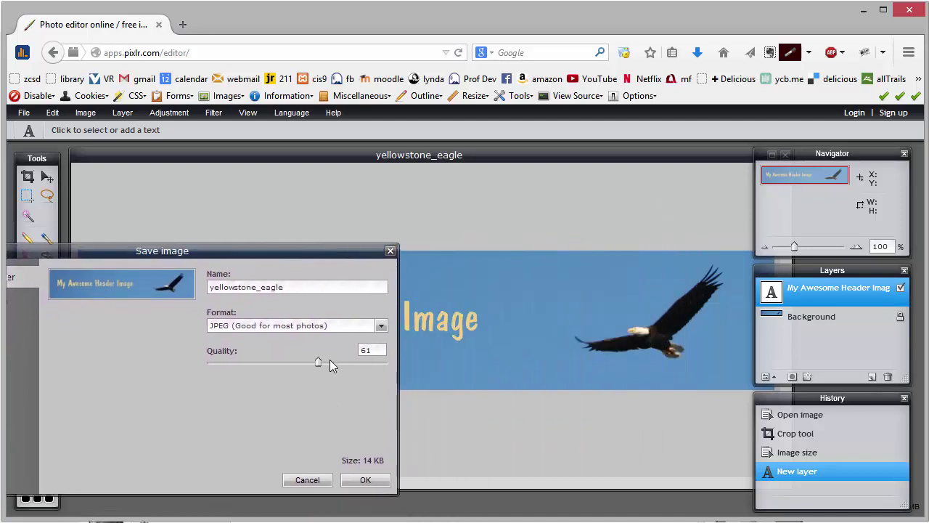
mouse_move(317, 361)
mouse_down()
mouse_move(343, 359)
mouse_move(320, 361)
mouse_move(325, 367)
mouse_up()
Confirm the quality-65 JPEG settings to get a Save As dialog for yellowstone_eagle.jpg on the Desktop.
click(365, 481)
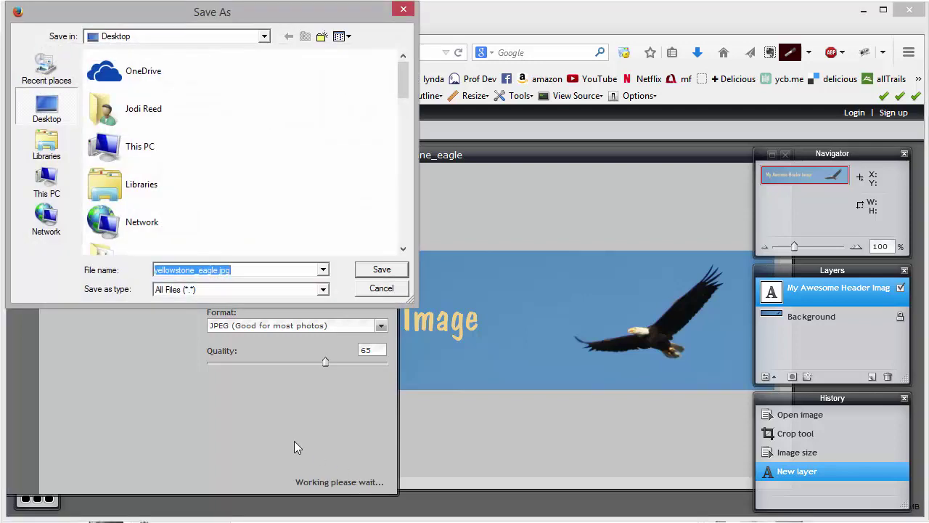